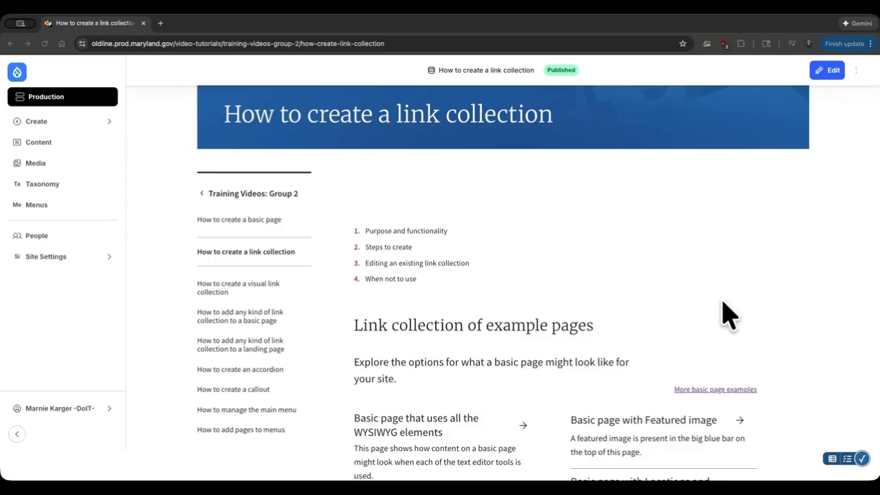
# - Start a new Link collection from the micro-content types on the Add content page
pyautogui.scroll(-3, 660, 318)
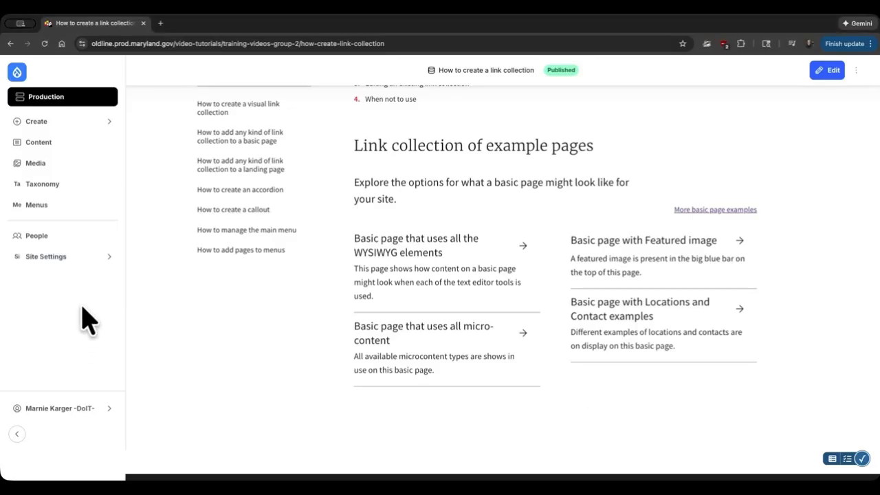
pyautogui.click(59, 125)
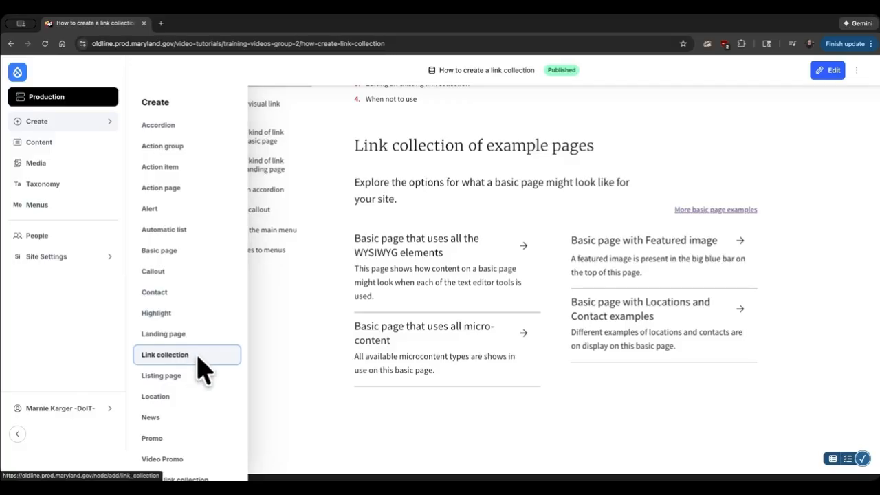
pyautogui.click(61, 150)
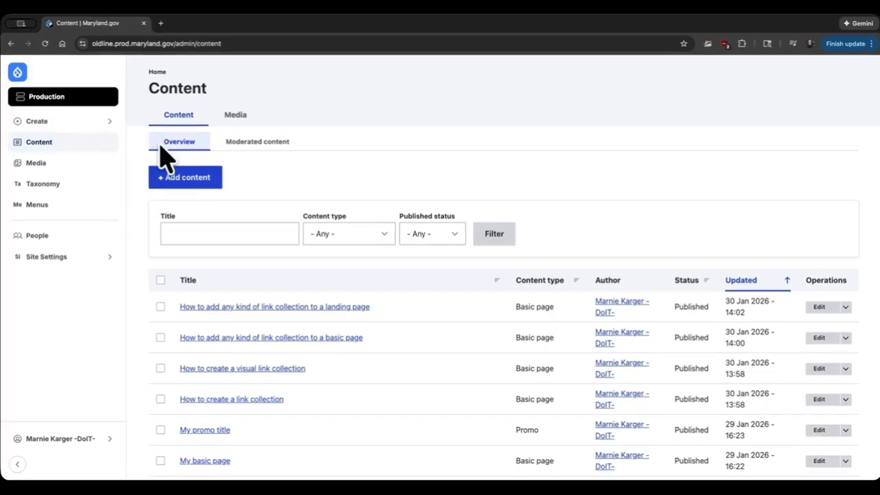
pyautogui.click(205, 184)
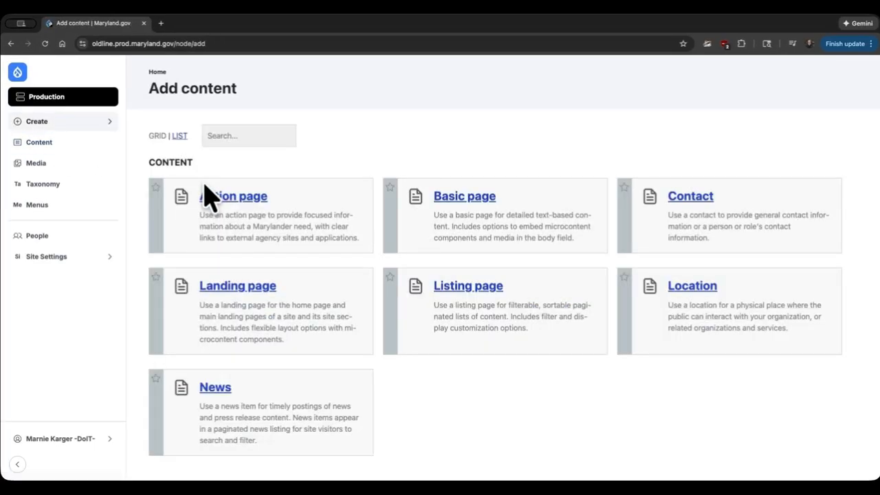
pyautogui.scroll(-5, 304, 202)
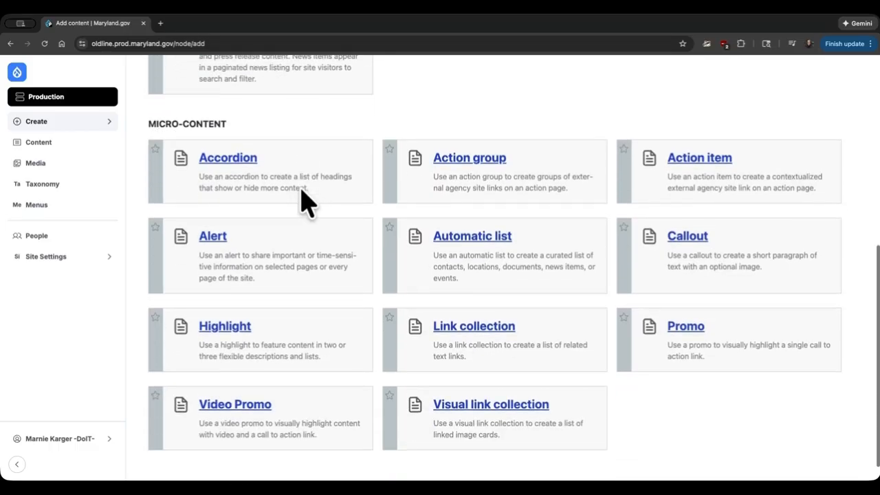
pyautogui.scroll(-1, 304, 199)
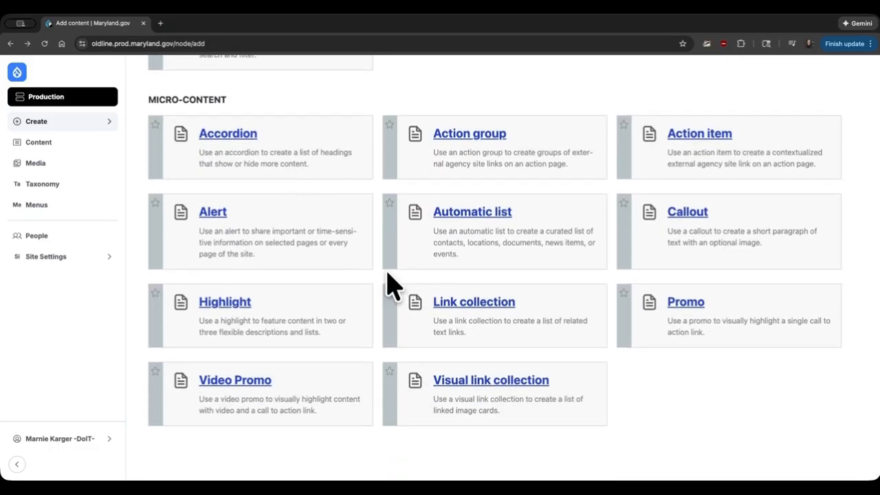
pyautogui.click(492, 305)
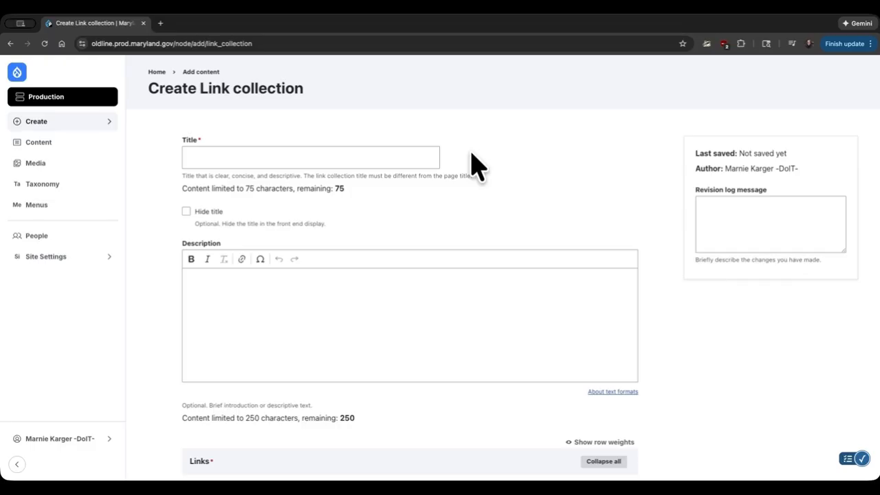
# - Title the link collection "My Link Collection" and enter the description "General description of these links."
pyautogui.click(271, 154)
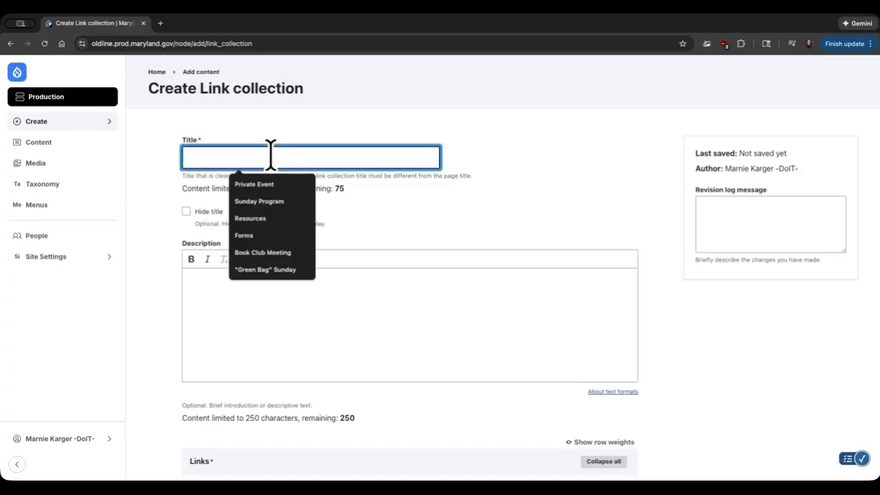
pyautogui.write('My Link')
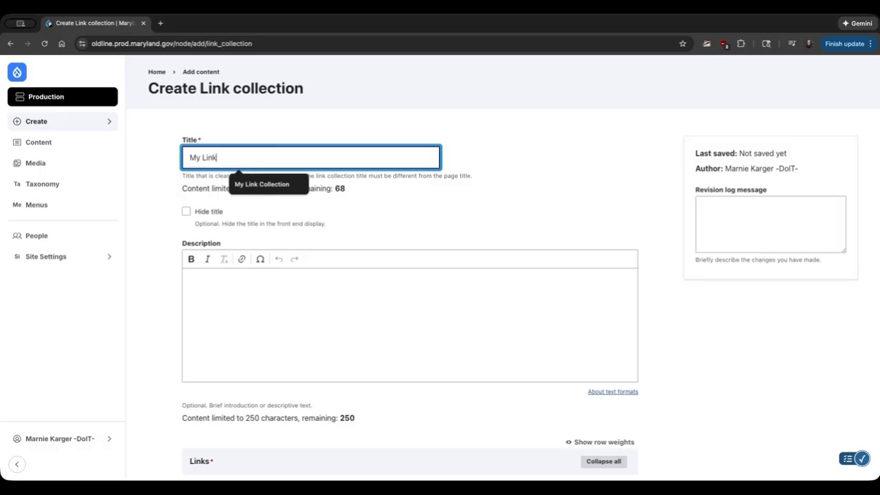
pyautogui.click(283, 185)
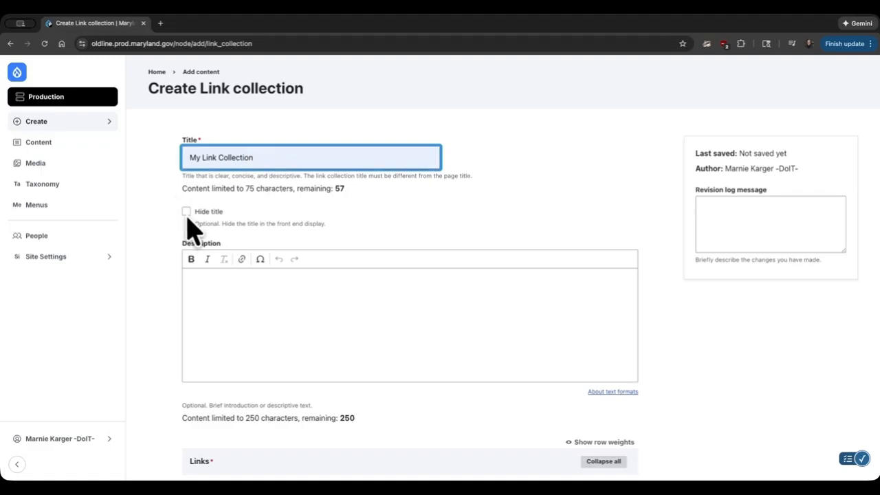
pyautogui.click(261, 296)
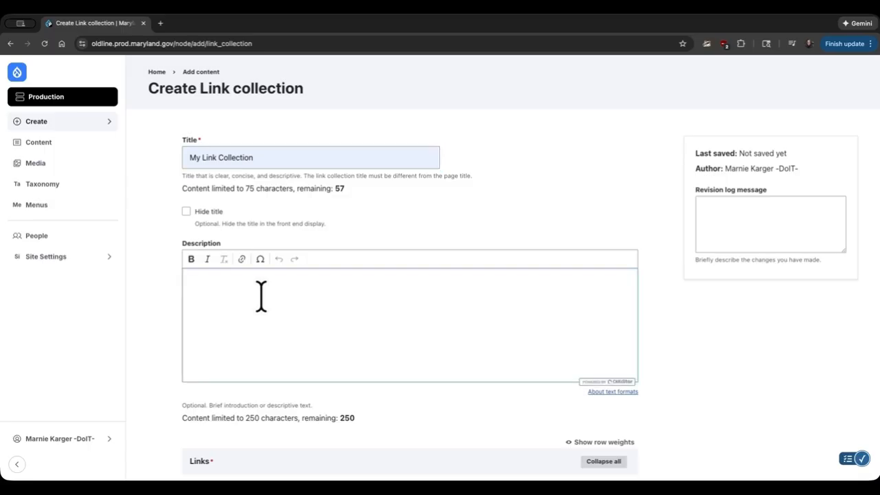
pyautogui.write('General description of these links.')
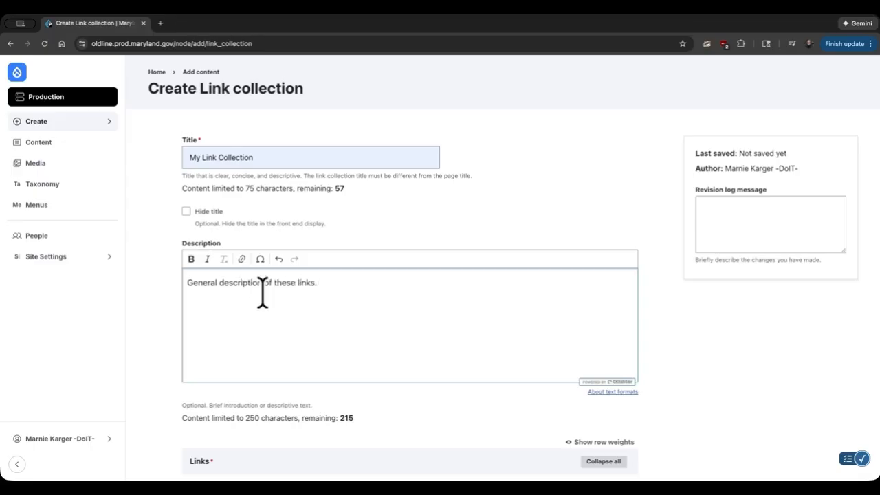
# - Point the first link to the existing content Sample page 1 and give it the description "Summary of page 1."
pyautogui.scroll(-1, 262, 293)
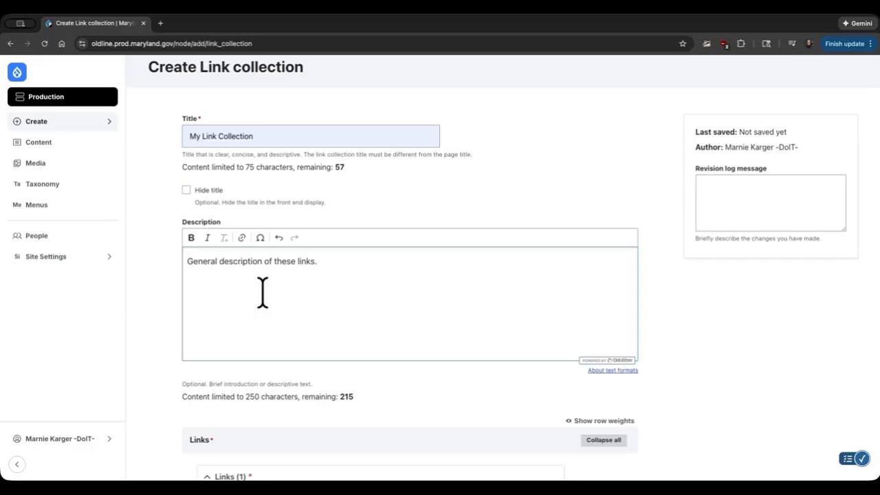
pyautogui.scroll(-5, 262, 294)
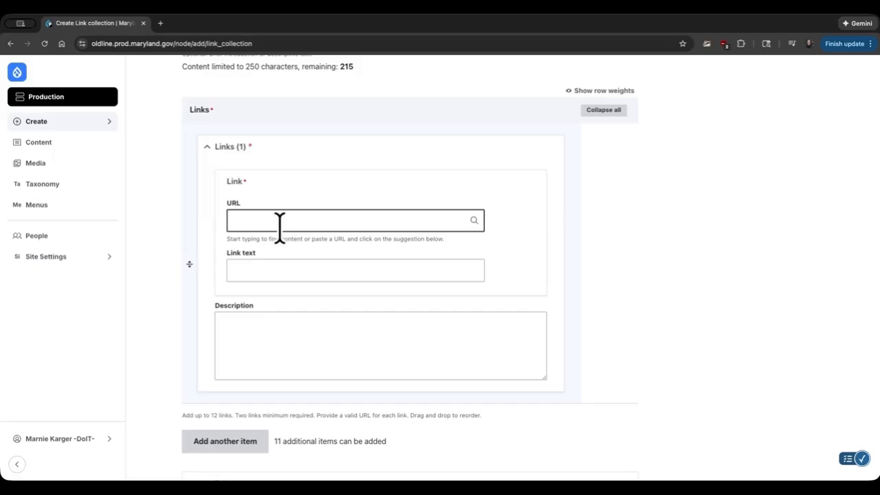
pyautogui.click(279, 221)
pyautogui.write('Sam')
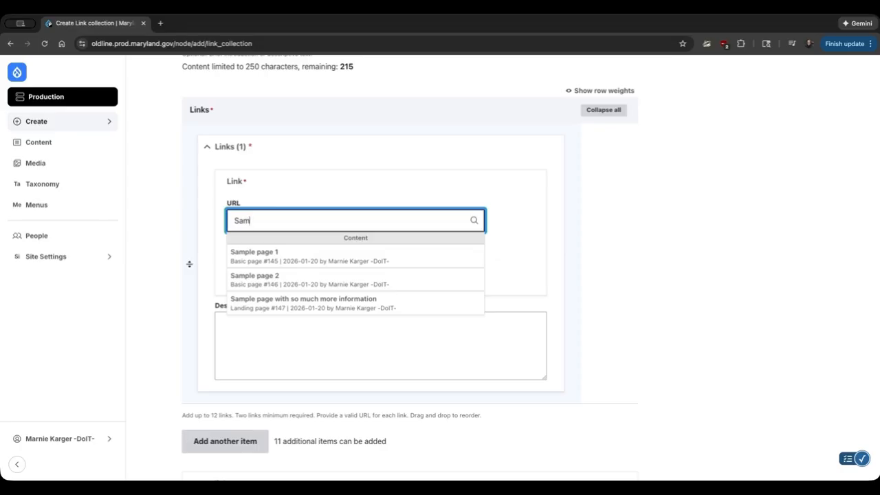
pyautogui.click(298, 252)
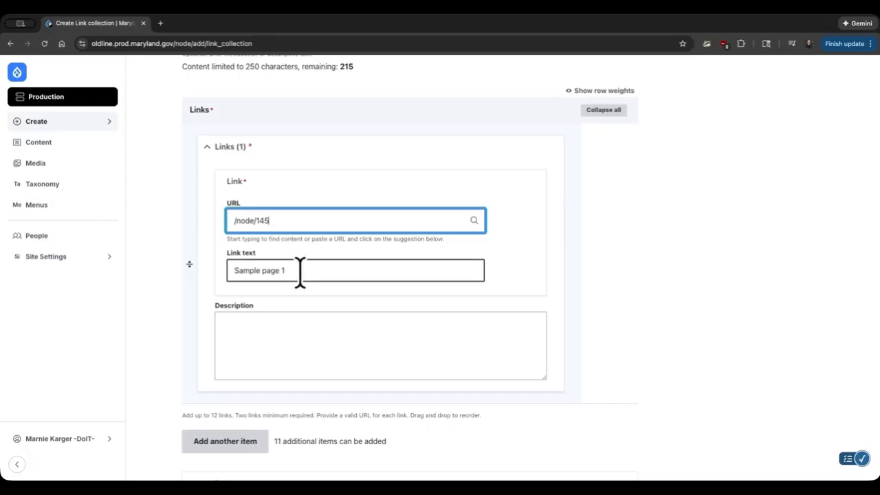
pyautogui.click(301, 270)
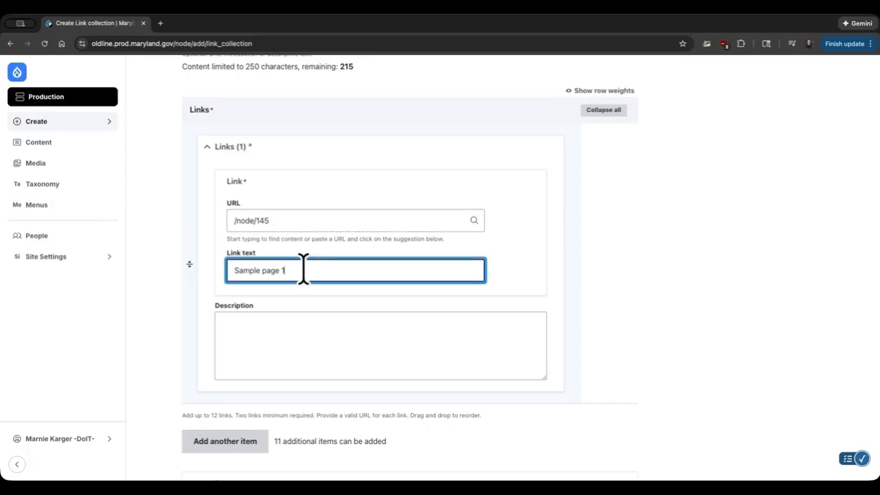
pyautogui.moveTo(303, 271); pyautogui.dragTo(230, 267)
pyautogui.click(297, 271)
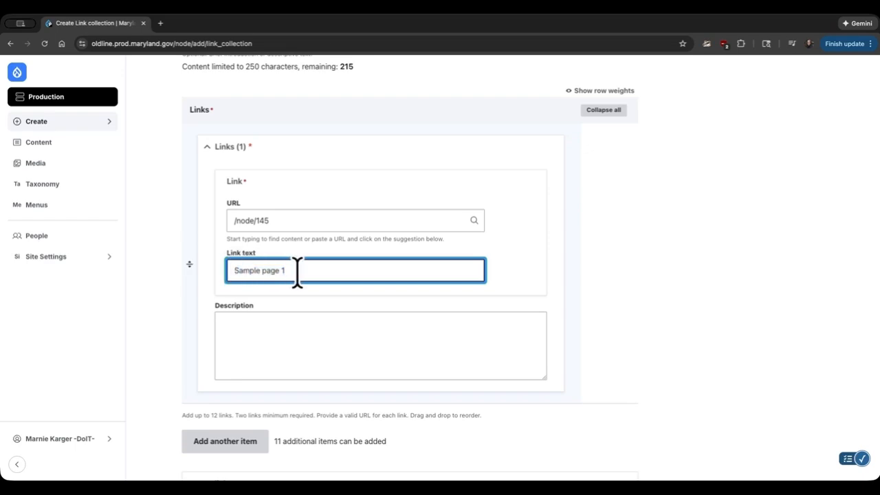
pyautogui.click(292, 344)
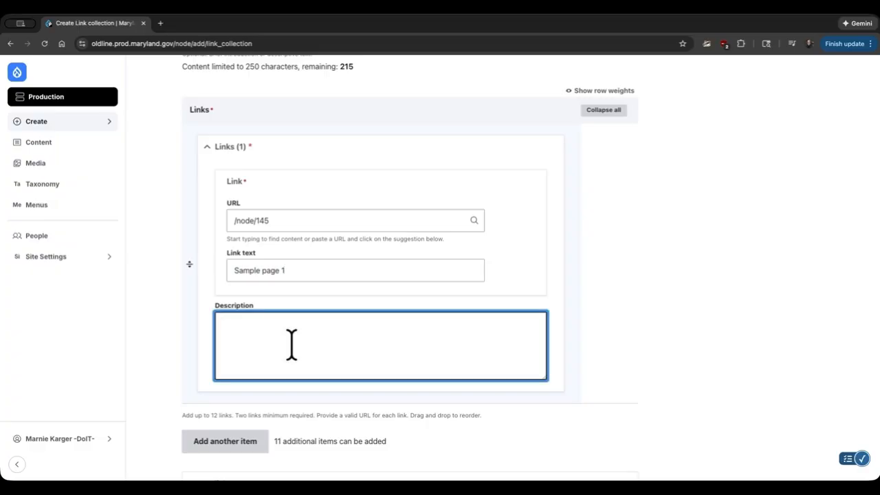
pyautogui.write('Summary of page 1.')
# - Add a second link item pointing to Sample page 2 with the description "Summary of page 2."
pyautogui.scroll(-1, 318, 343)
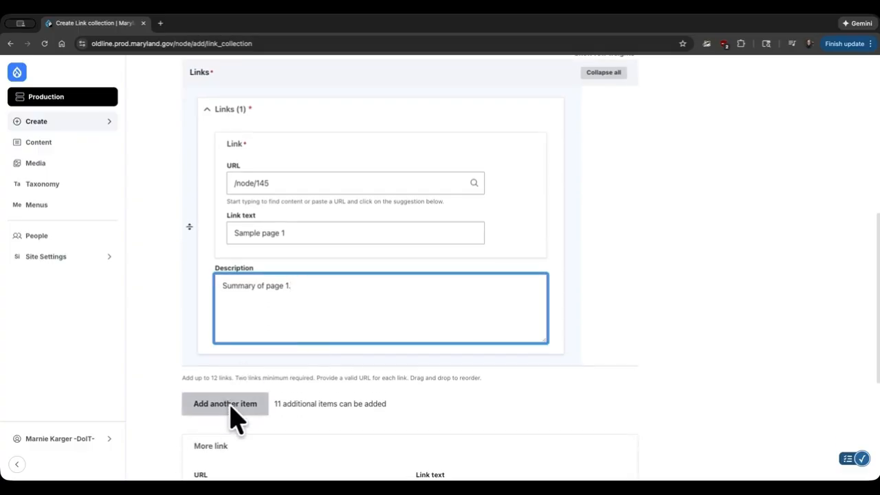
pyautogui.click(231, 406)
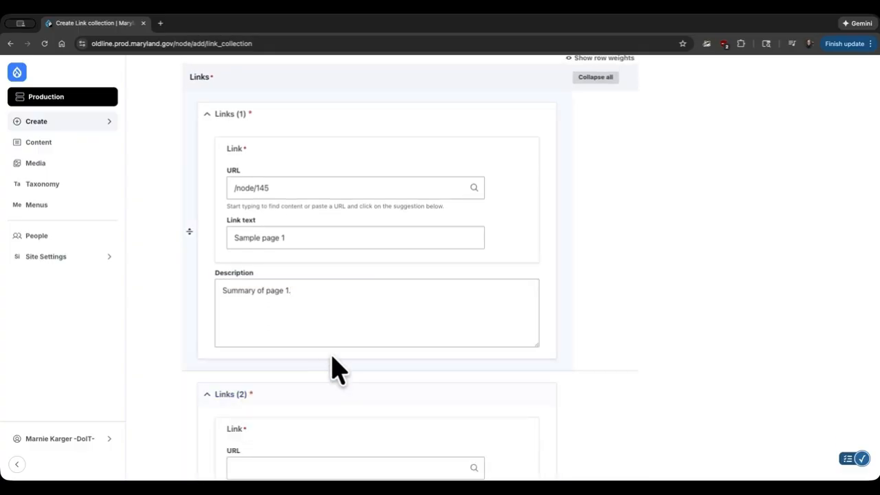
pyautogui.scroll(-2, 344, 366)
pyautogui.scroll(-5, 350, 355)
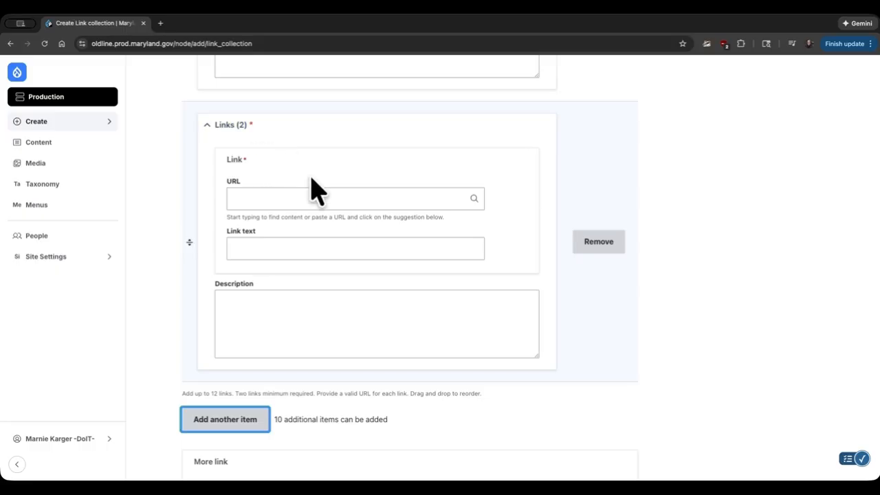
pyautogui.click(273, 200)
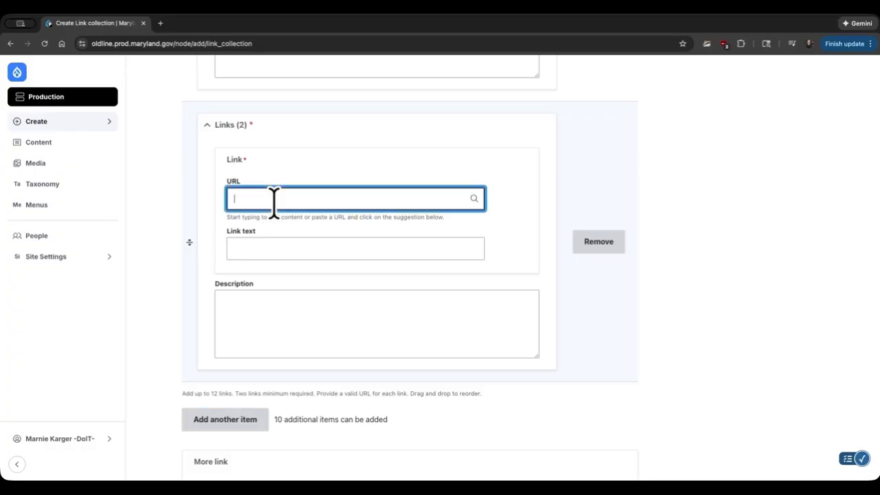
pyautogui.write('Sam')
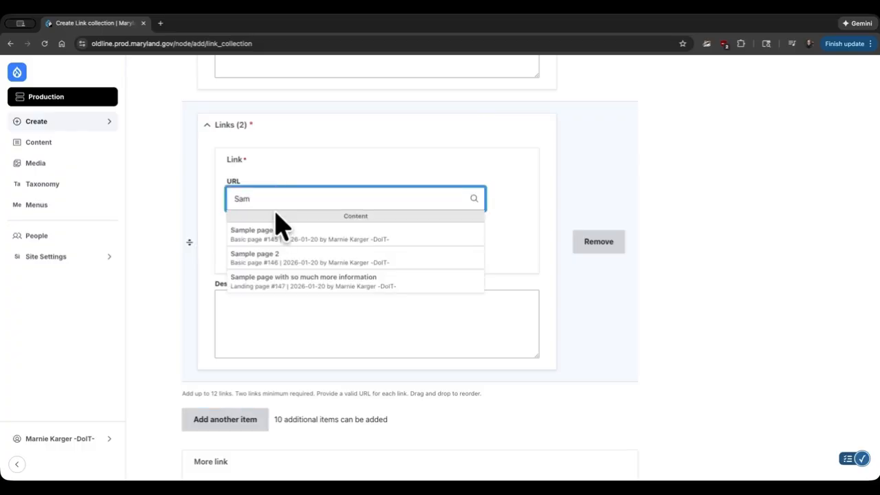
pyautogui.click(281, 260)
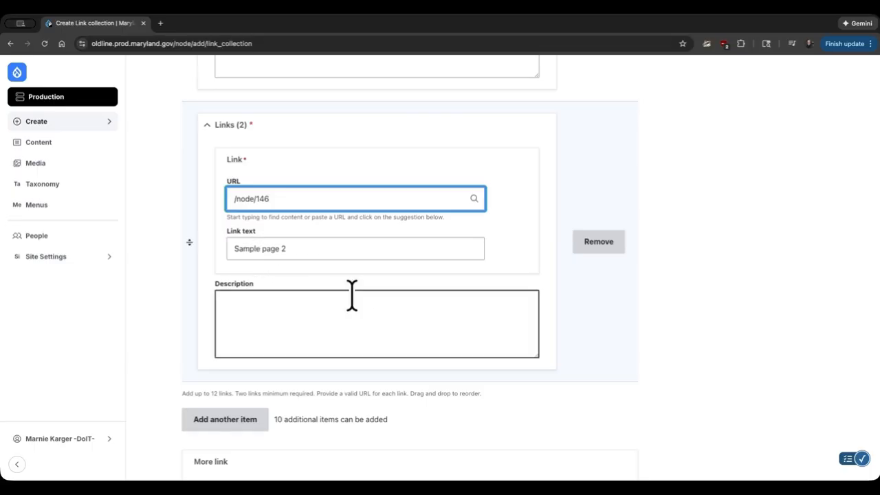
pyautogui.click(332, 323)
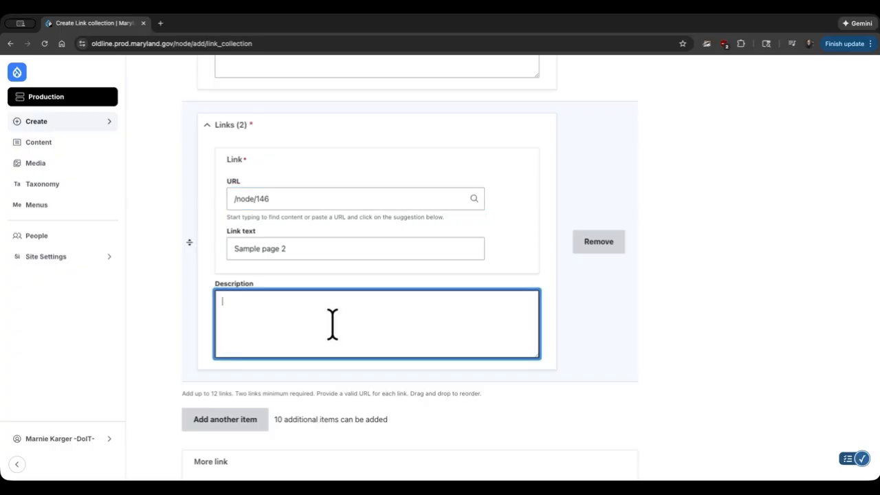
pyautogui.write('Summary of page 2')
# - Set the collection's More link to the landing page "Sample page with so much more information"
pyautogui.scroll(-3, 332, 321)
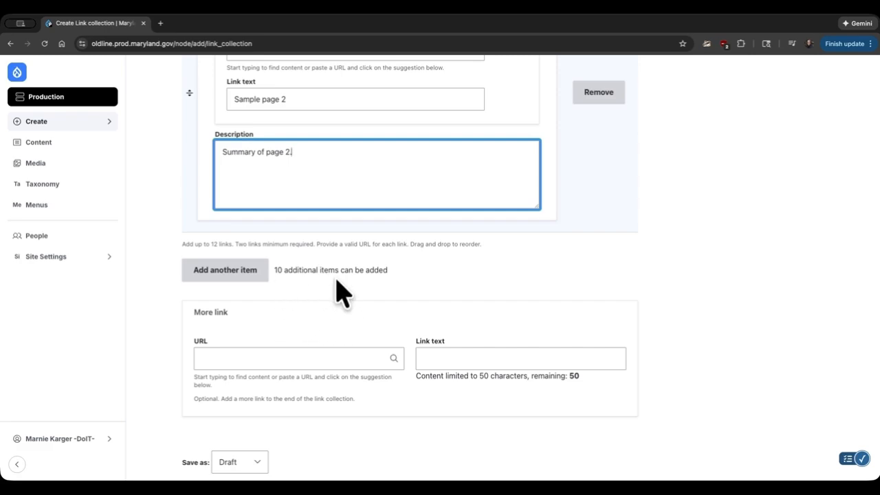
pyautogui.scroll(-1, 342, 293)
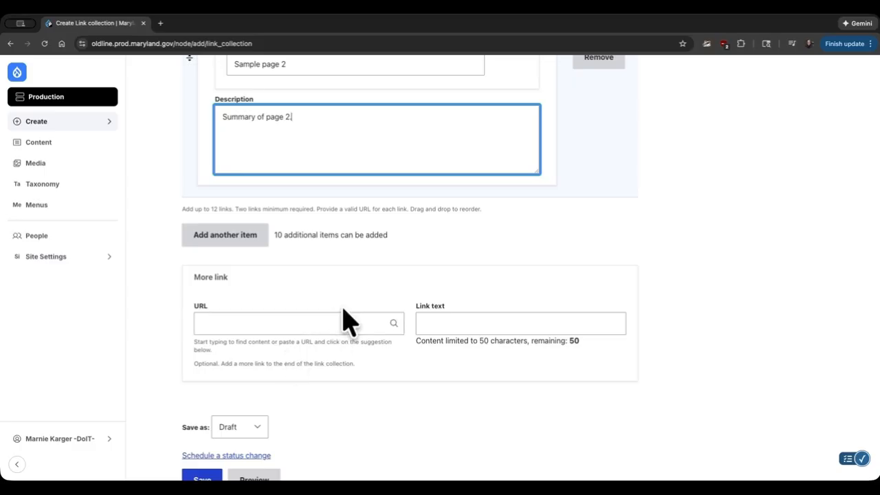
pyautogui.click(310, 325)
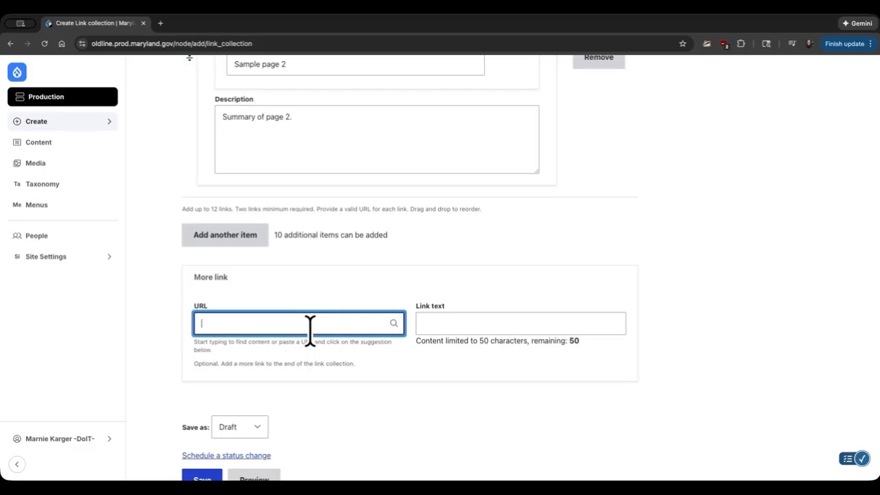
pyautogui.write('Sam')
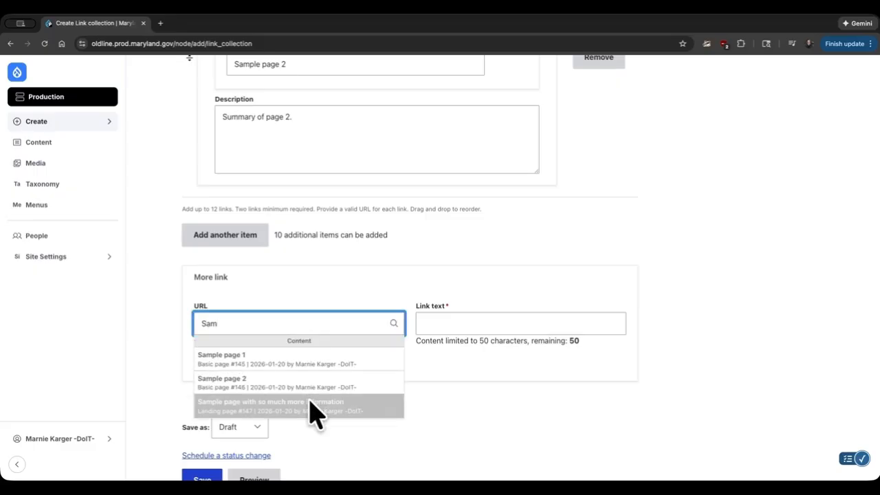
pyautogui.click(314, 407)
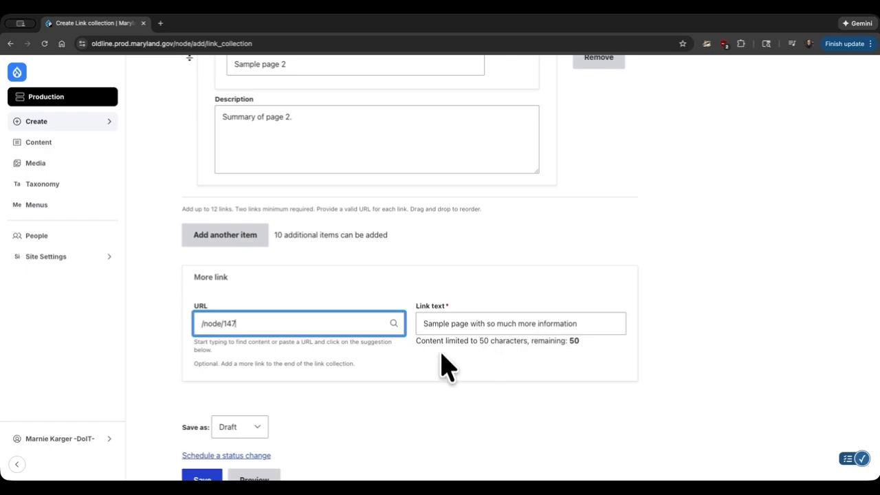
# - Set the link collection's save status to Published
pyautogui.scroll(-2, 447, 368)
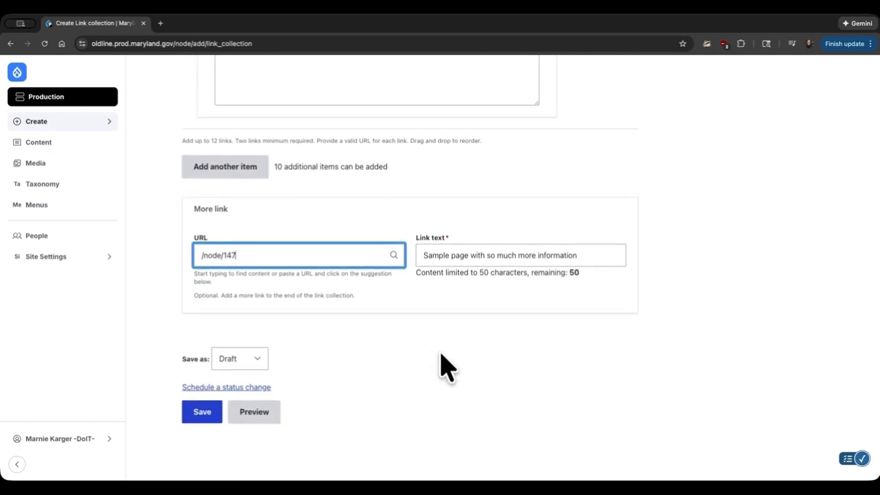
pyautogui.click(327, 370)
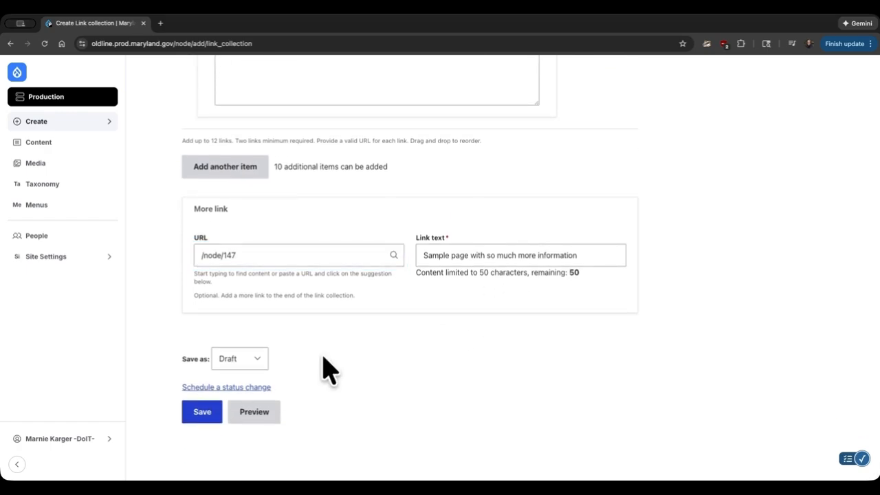
pyautogui.click(258, 359)
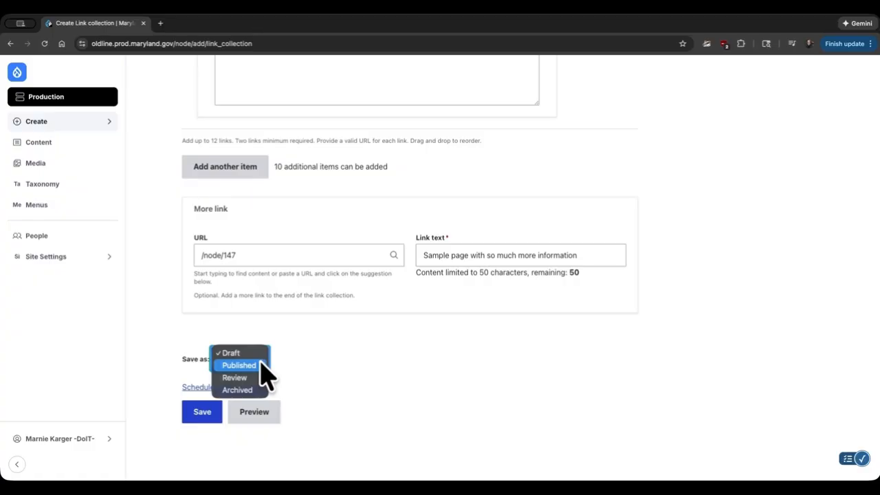
pyautogui.click(262, 365)
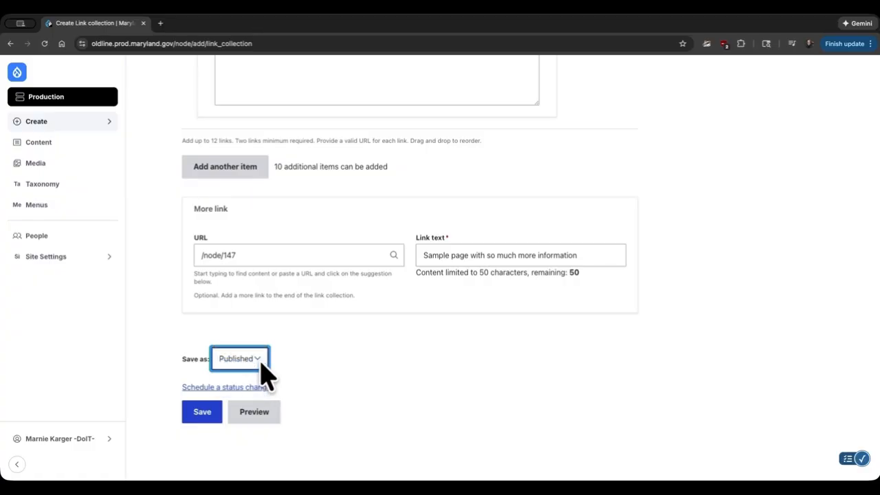
# - Save the new link collection with its Published status
pyautogui.click(201, 412)
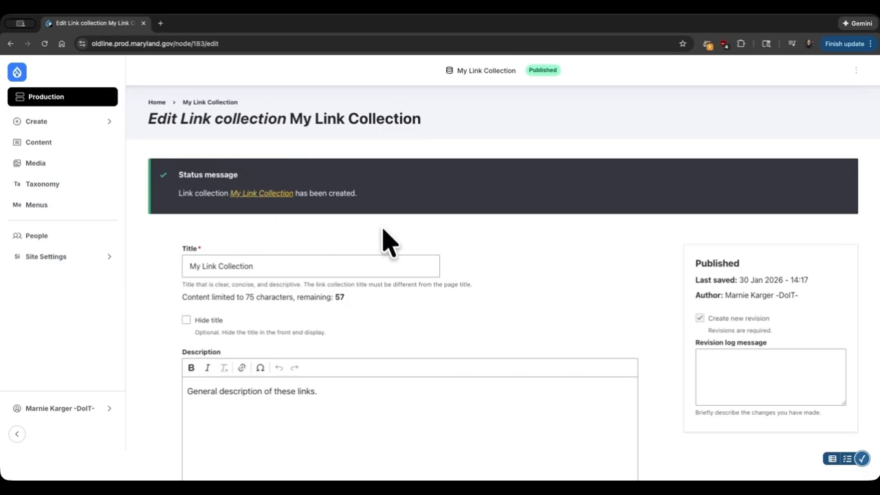
# - Filter the site's content list to show only items of the Link collection content type
pyautogui.click(60, 148)
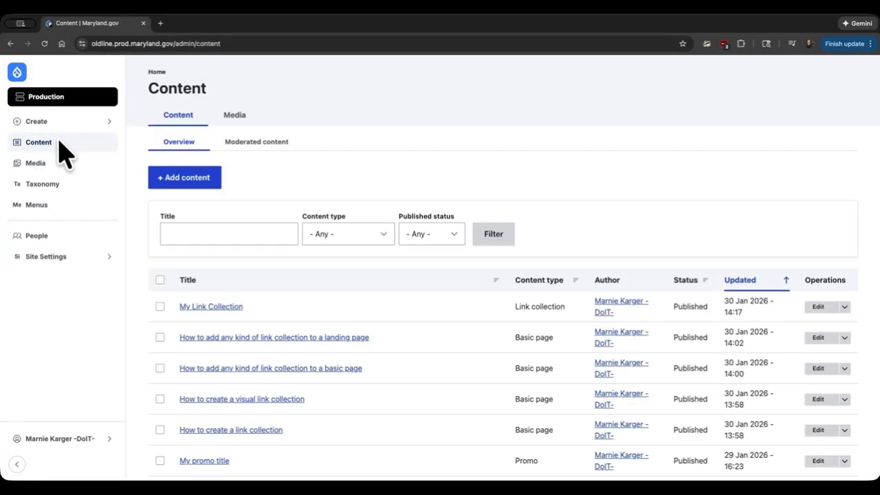
pyautogui.click(206, 232)
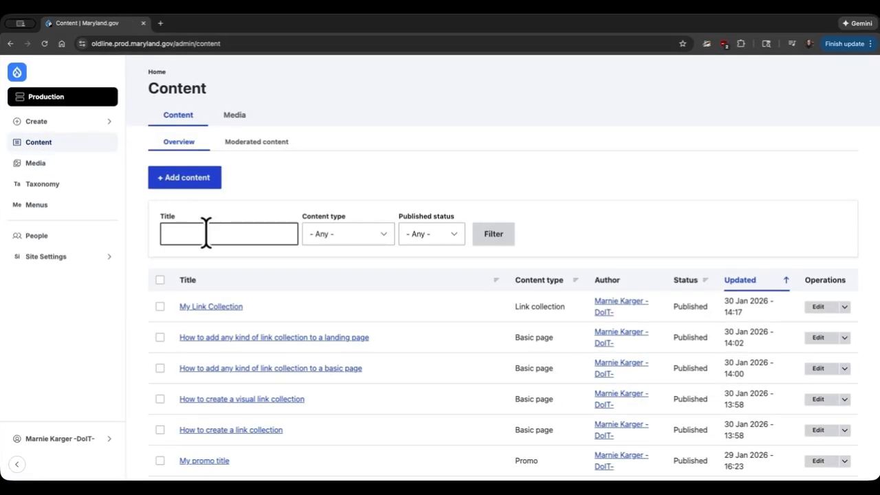
pyautogui.click(358, 235)
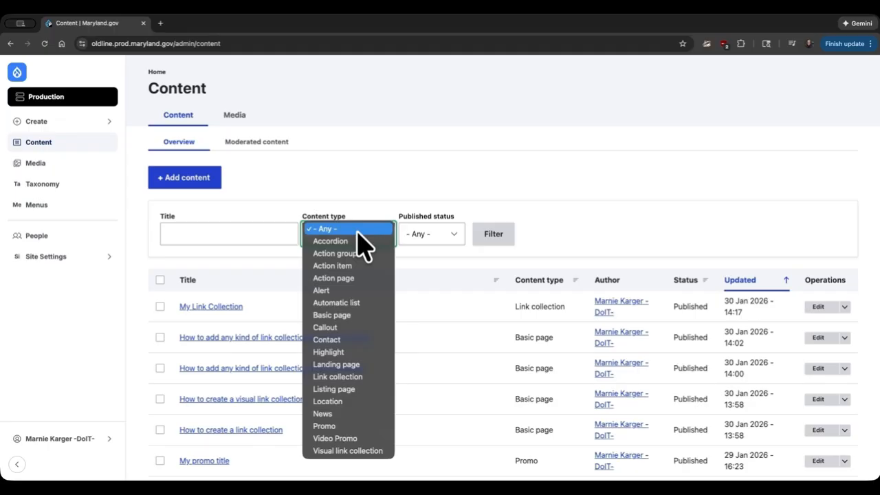
pyautogui.click(356, 377)
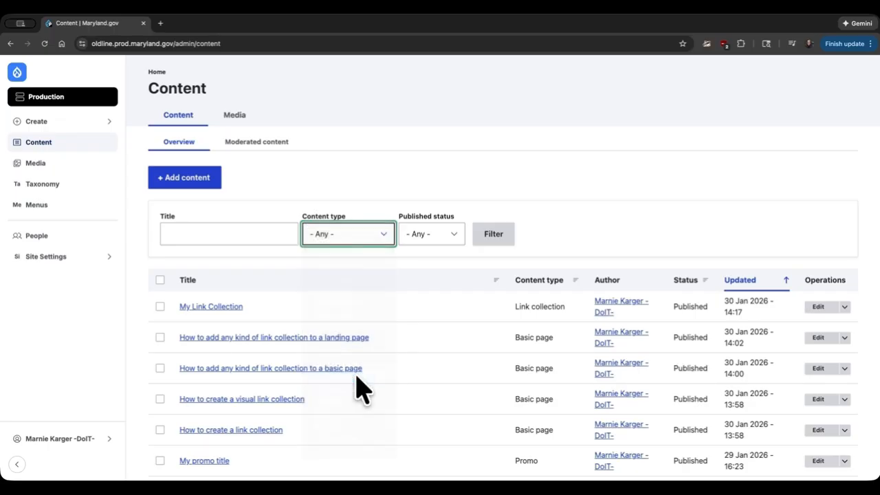
pyautogui.click(493, 240)
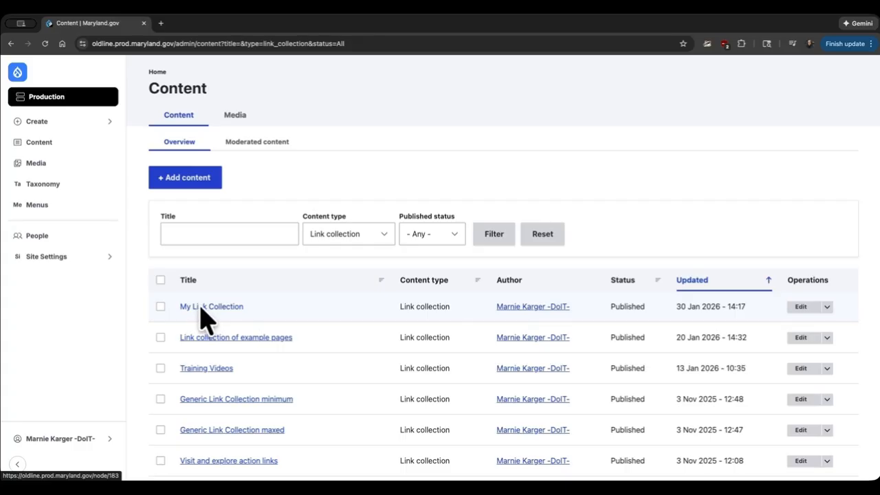
# - Open "My Link Collection" for editing from the content list, review its fields through the More link, and save it as Published
pyautogui.click(802, 307)
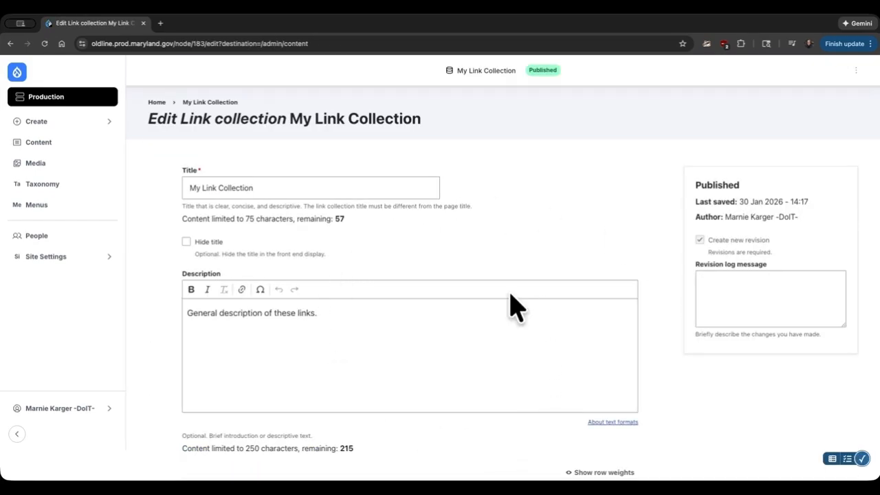
pyautogui.scroll(-6, 385, 280)
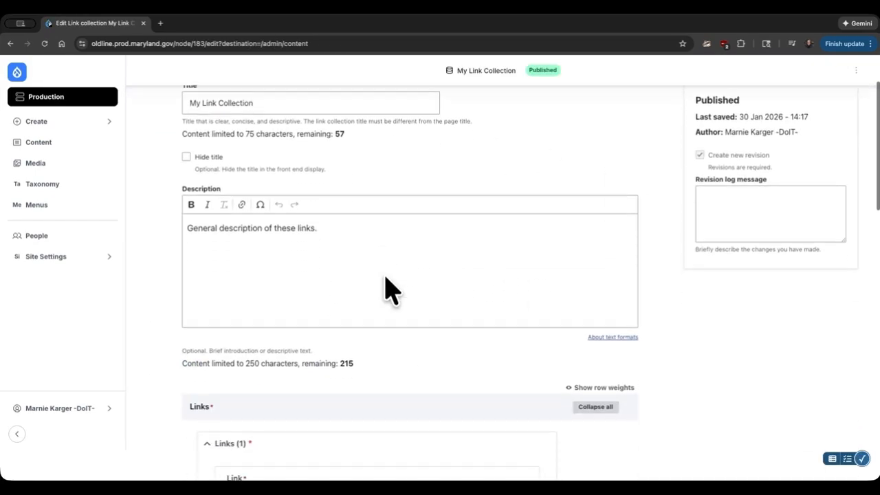
pyautogui.scroll(-10, 385, 278)
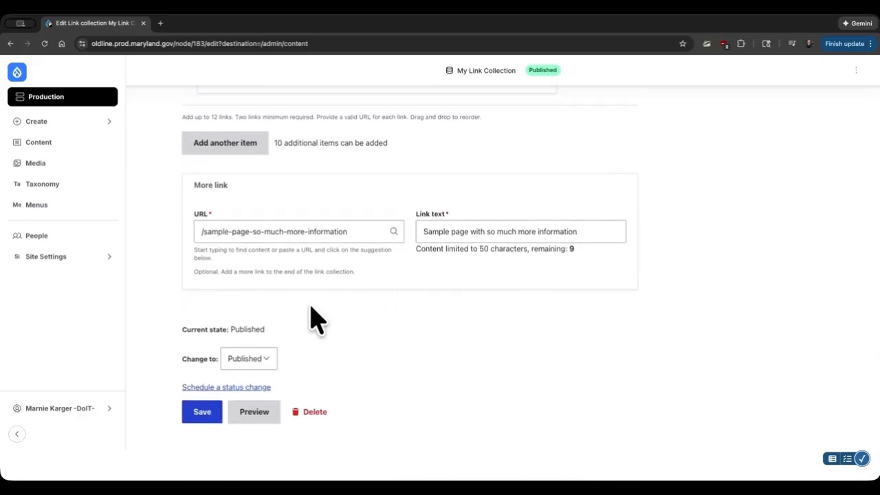
pyautogui.click(205, 421)
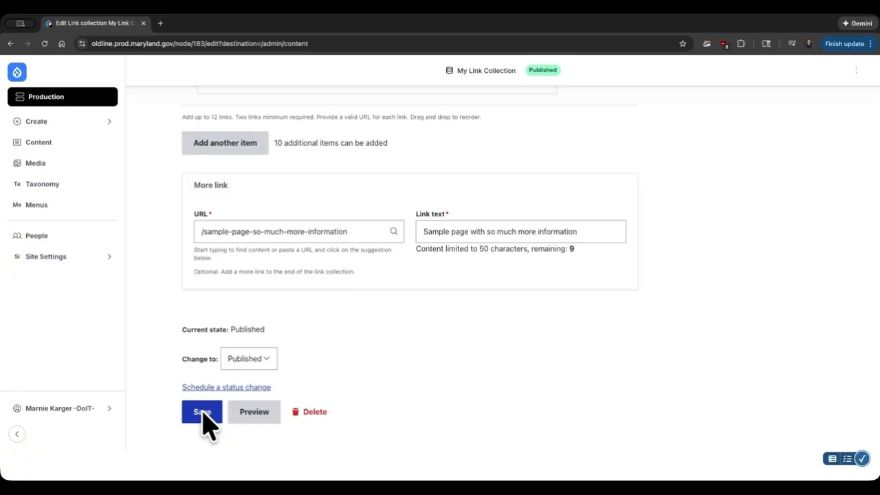
pyautogui.click(203, 413)
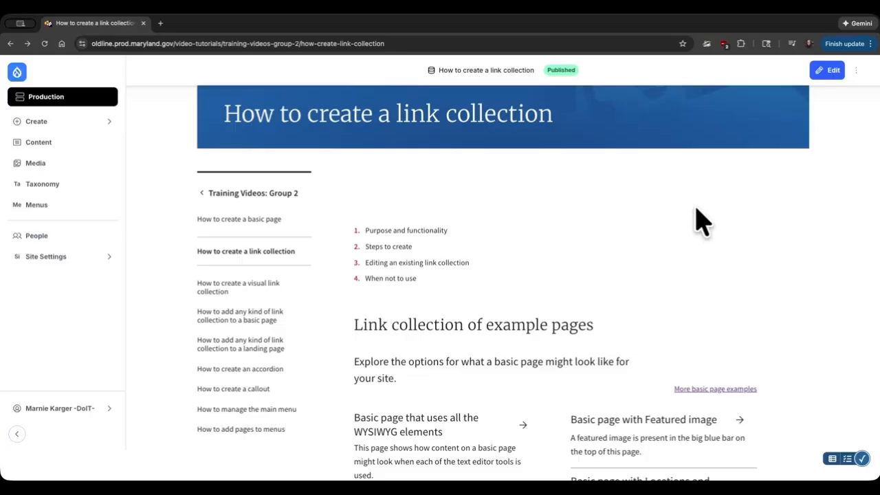
pyautogui.scroll(-5, 630, 237)
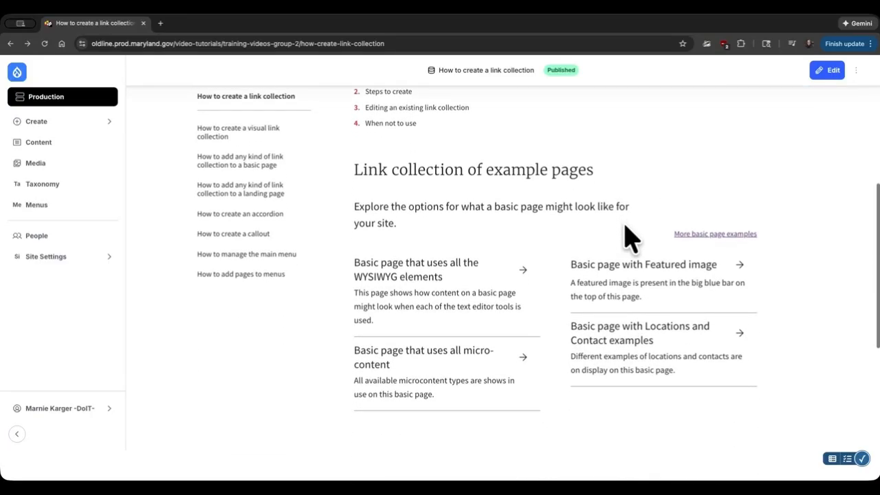